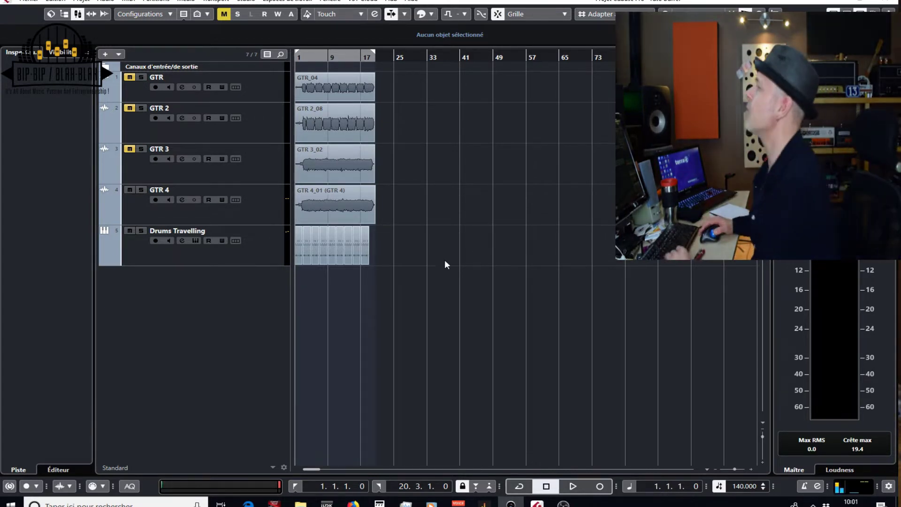
# Play the GTR 4 clip together with the Drums Travelling track from the start, and stop playback
pyautogui.click(319, 210)
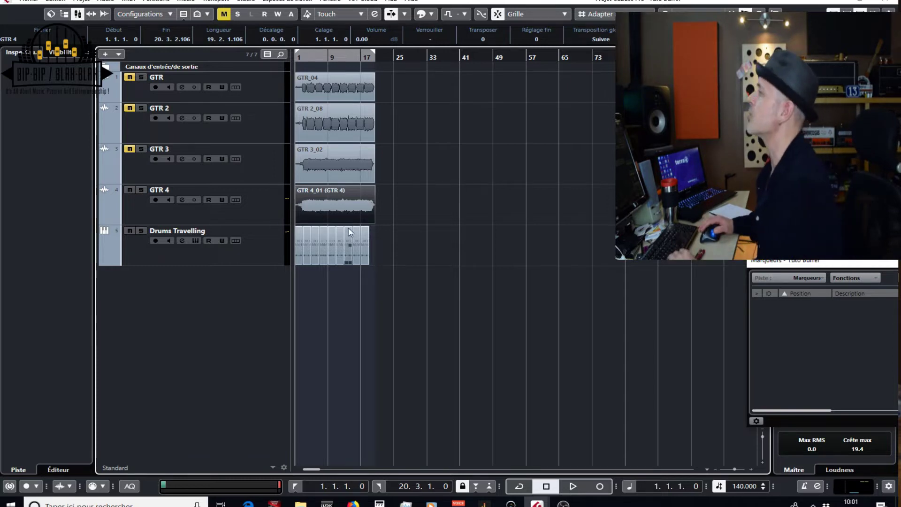
pyautogui.press('space')
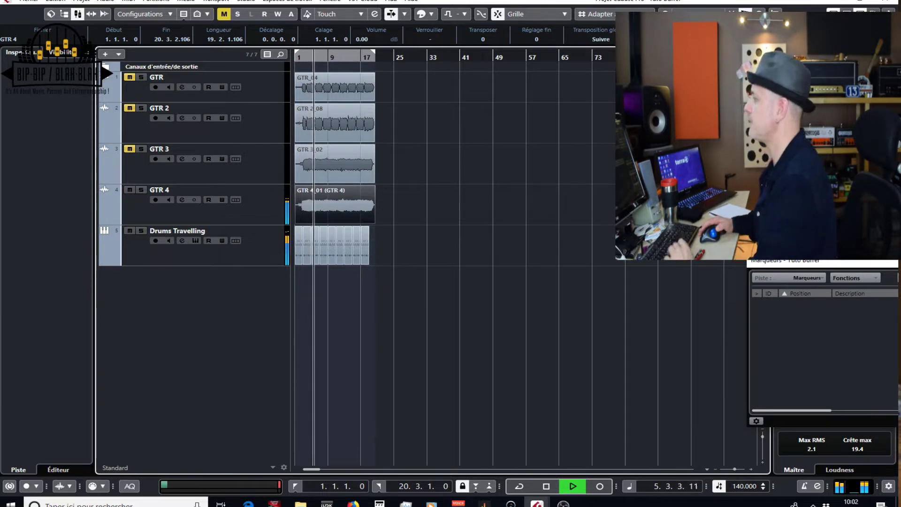
pyautogui.press('space')
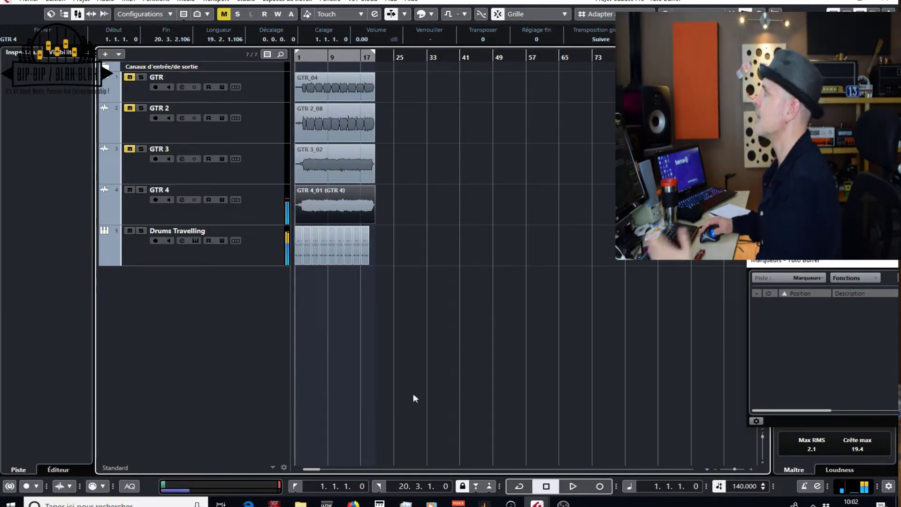
# Show GTR 4's Pulse cabinet plugin clear of the UAD-2 meter and open the audio file chooser for its second cabinet
pyautogui.click(258, 209)
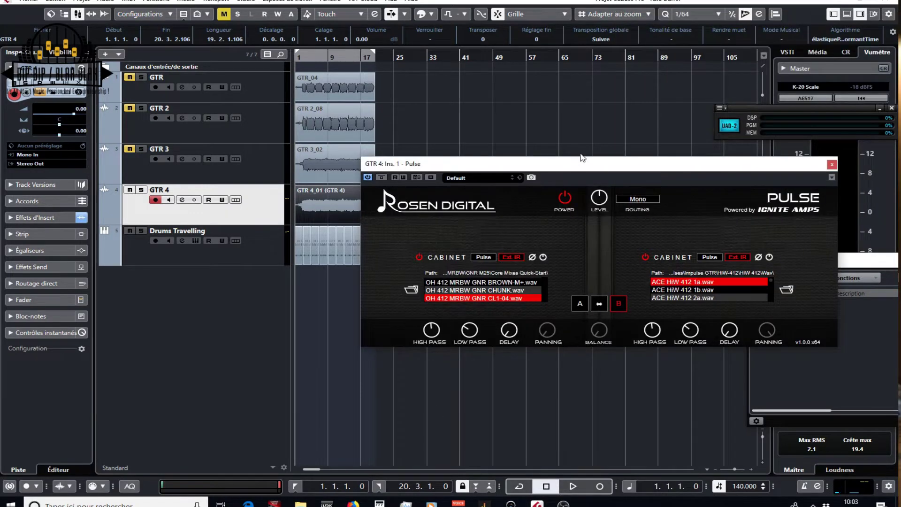
pyautogui.moveTo(583, 163); pyautogui.dragTo(586, 91)
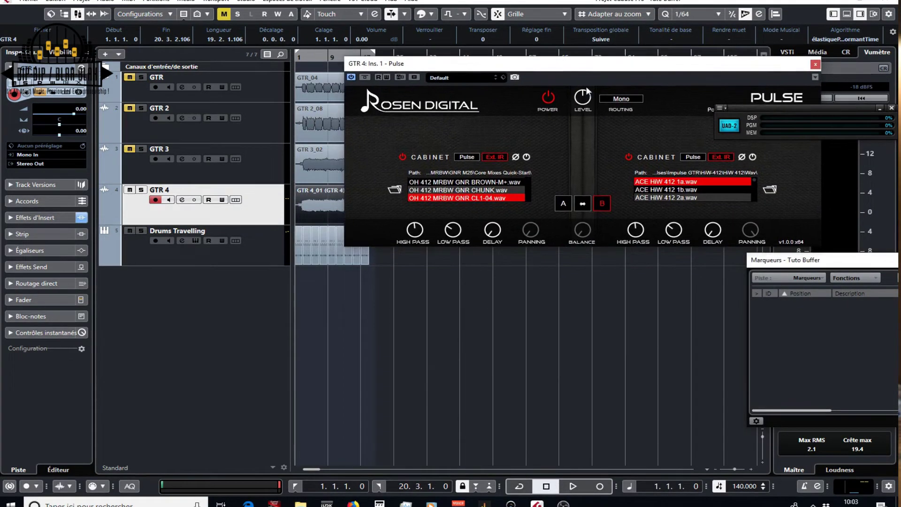
pyautogui.click(891, 109)
pyautogui.moveTo(690, 68); pyautogui.dragTo(714, 72)
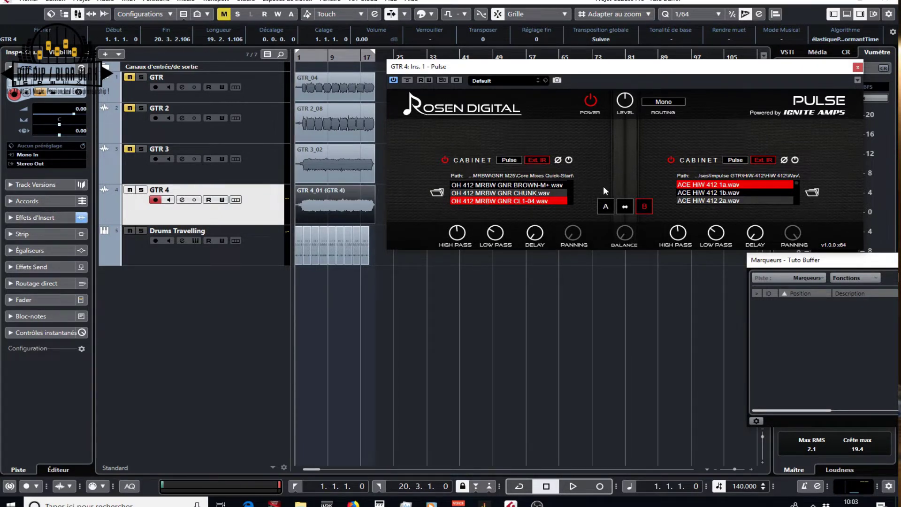
pyautogui.moveTo(631, 70); pyautogui.dragTo(517, 68)
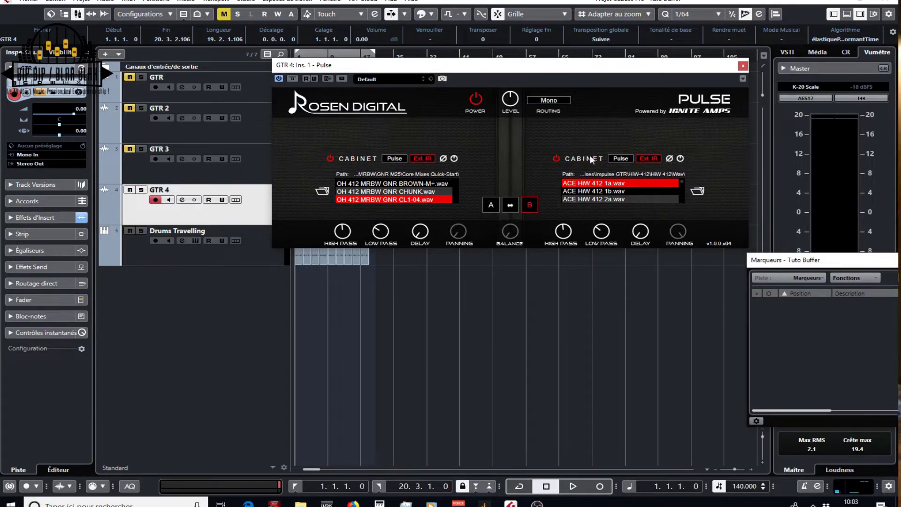
pyautogui.click(697, 190)
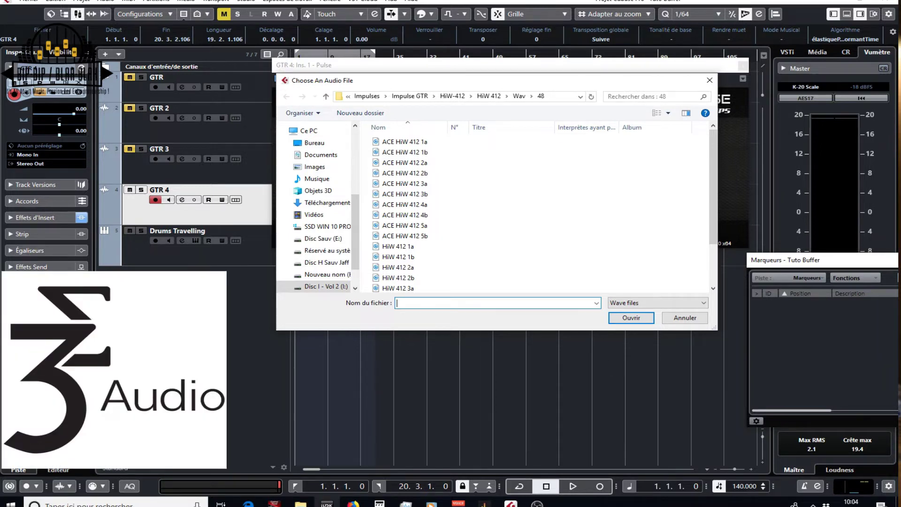
# Switch to Firefox and open the Guitar Impulses page on the 3 Sigma Audio site
pyautogui.click(352, 504)
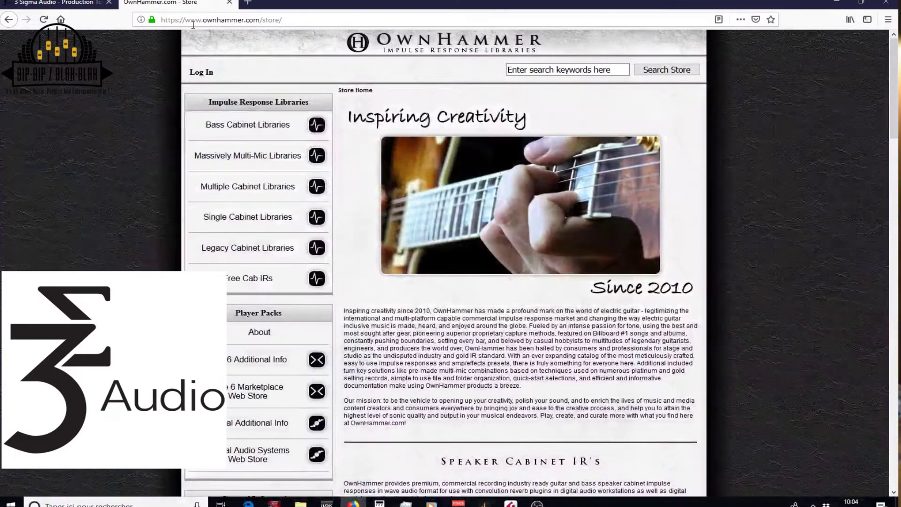
pyautogui.click(85, 5)
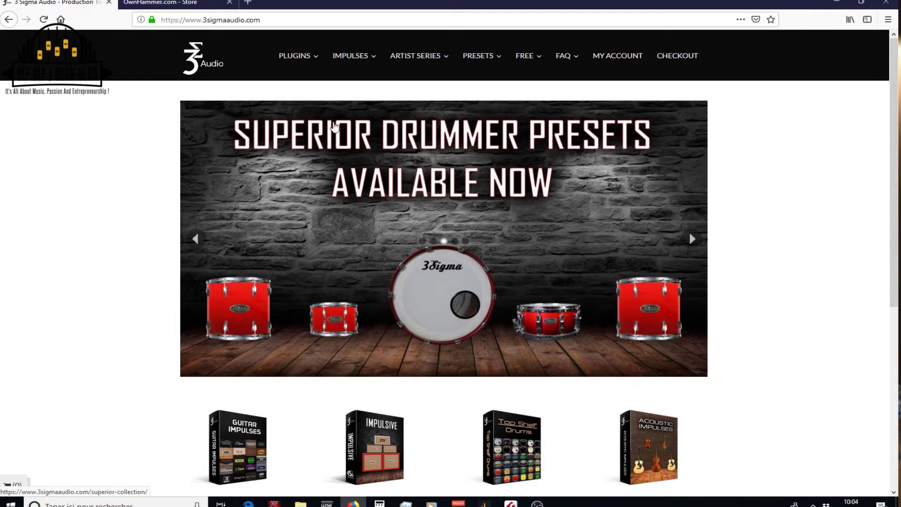
pyautogui.moveTo(358, 60)
pyautogui.click(361, 79)
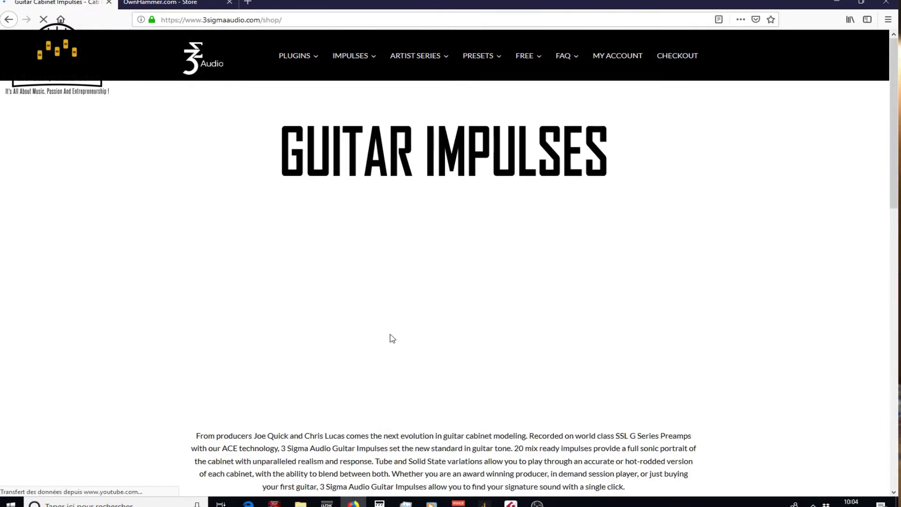
# Filter the guitar impulses to the 4×12 category and look through the cabinets offered on its first page
pyautogui.scroll(-2, 392, 338)
pyautogui.scroll(-5, 391, 338)
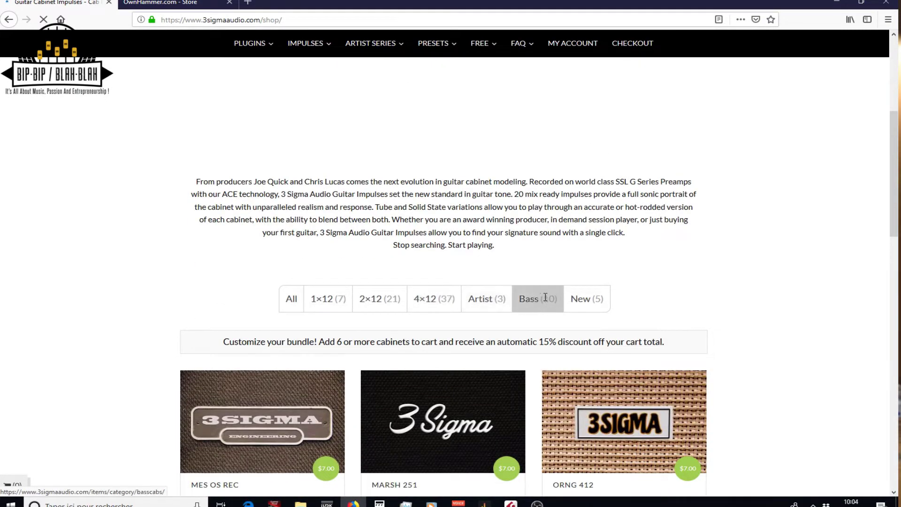
pyautogui.scroll(-1, 448, 288)
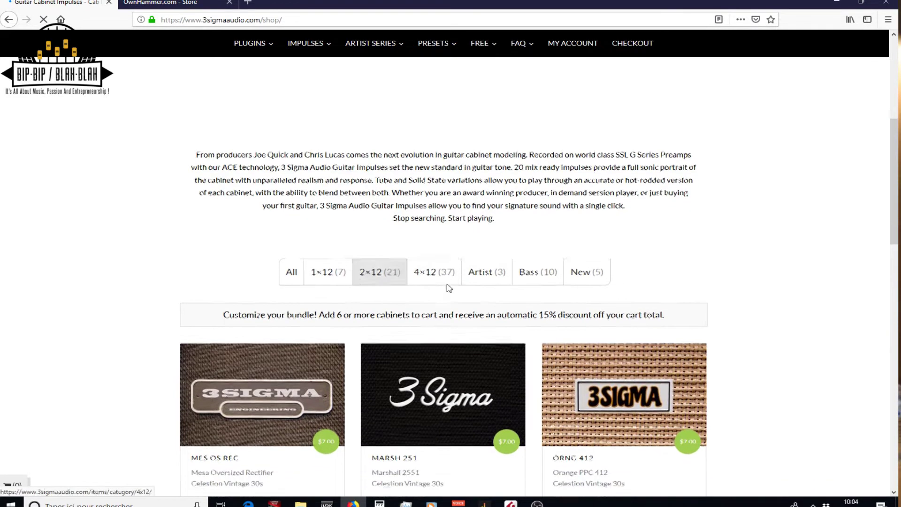
pyautogui.scroll(-1, 449, 287)
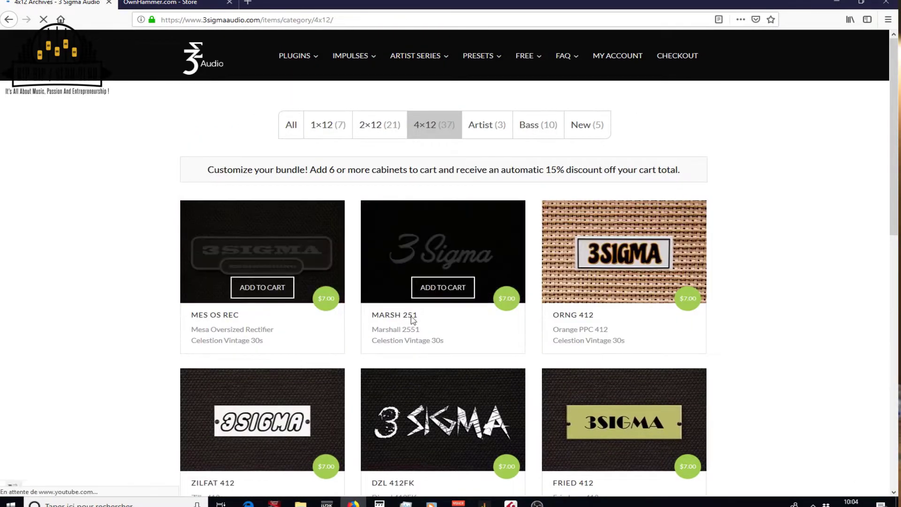
pyautogui.scroll(-3, 558, 311)
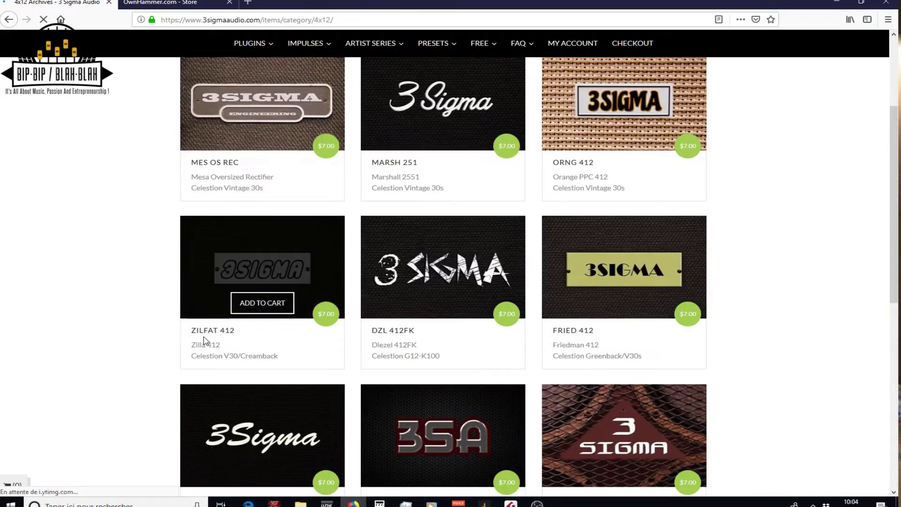
pyautogui.scroll(-4, 205, 341)
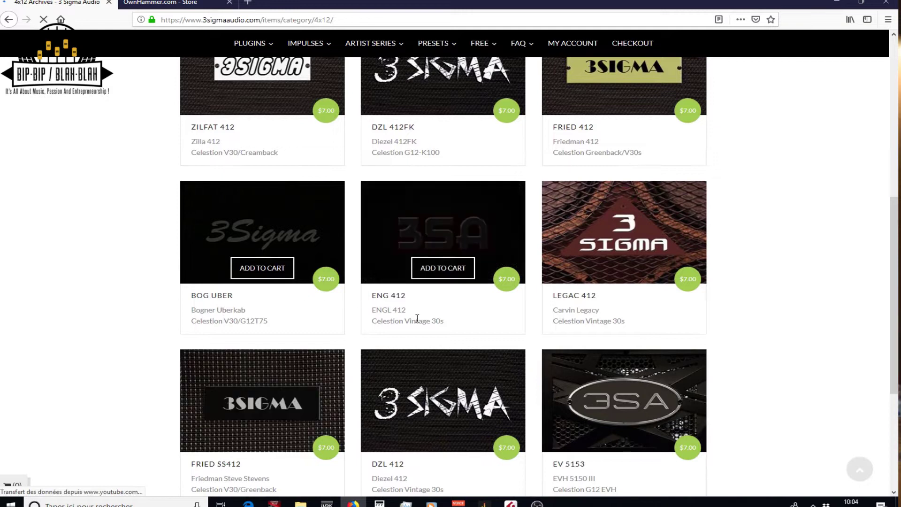
pyautogui.scroll(-2, 418, 318)
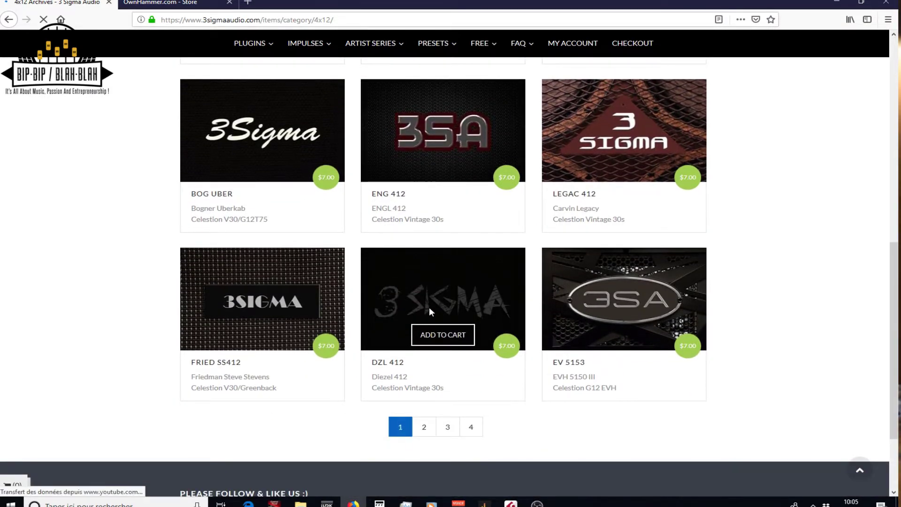
pyautogui.scroll(8, 429, 307)
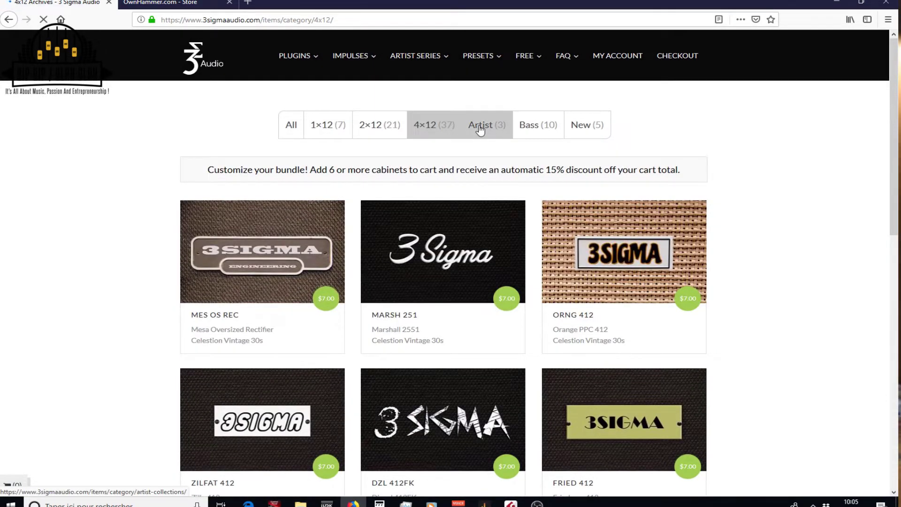
# Open the Artist category and look over the artist impulse collections
pyautogui.click(479, 127)
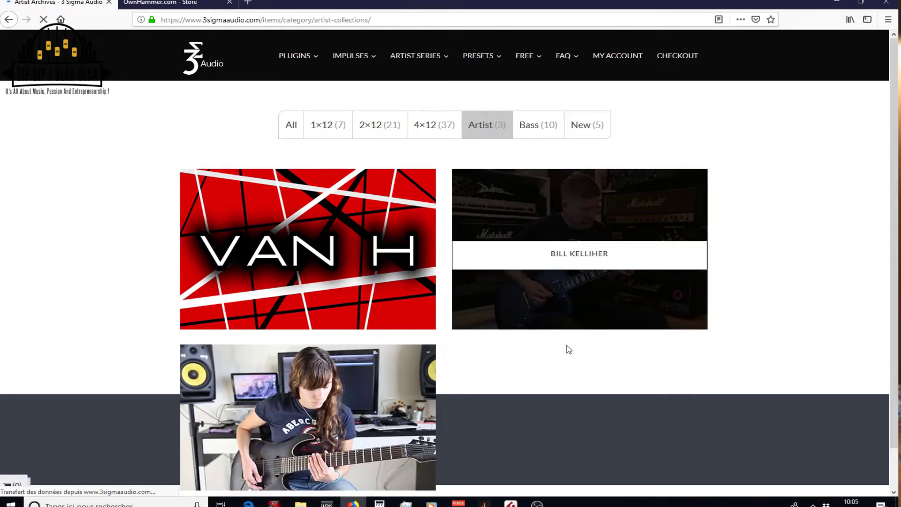
pyautogui.scroll(-1, 567, 348)
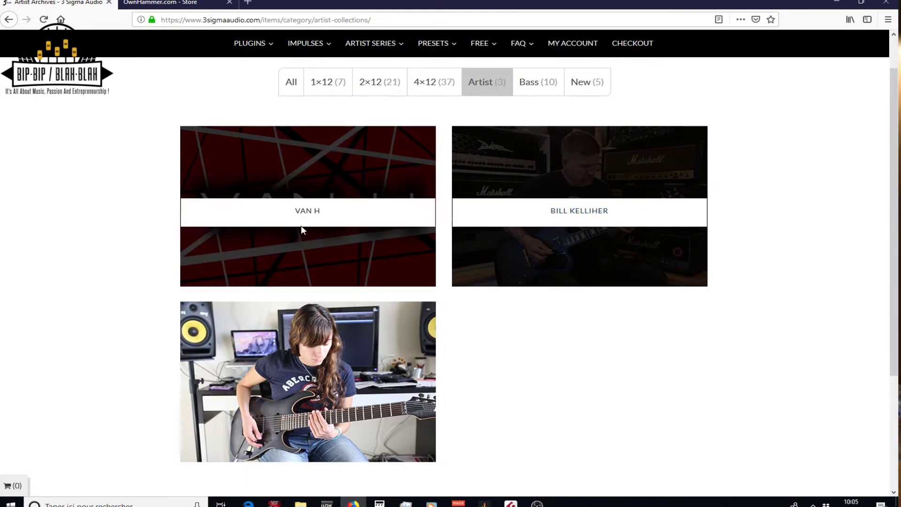
pyautogui.scroll(-3, 306, 218)
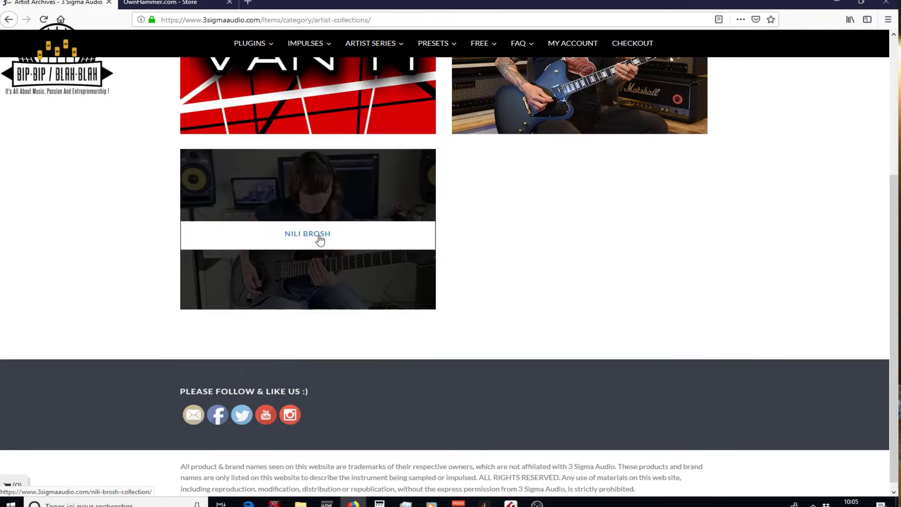
pyautogui.scroll(4, 381, 169)
pyautogui.moveTo(368, 58)
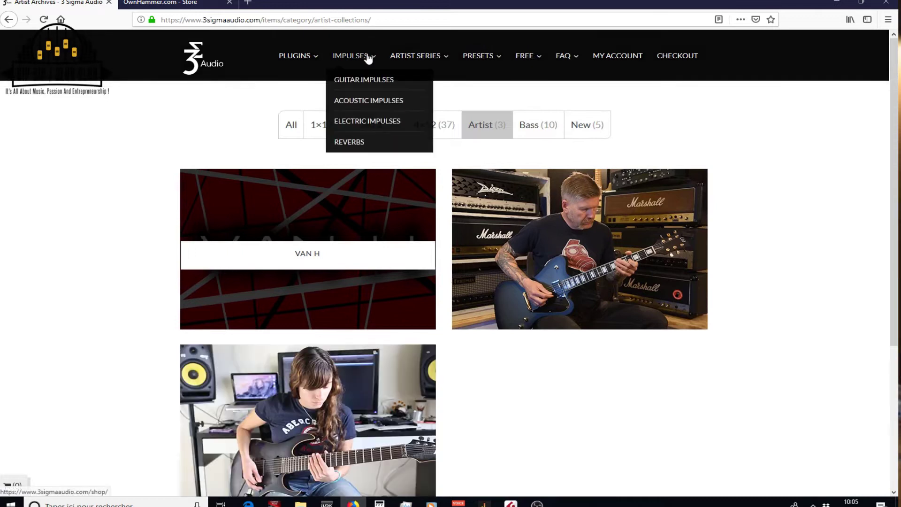
# Return to the 4×12 cabinet category and dismiss the AVG notification
pyautogui.click(432, 125)
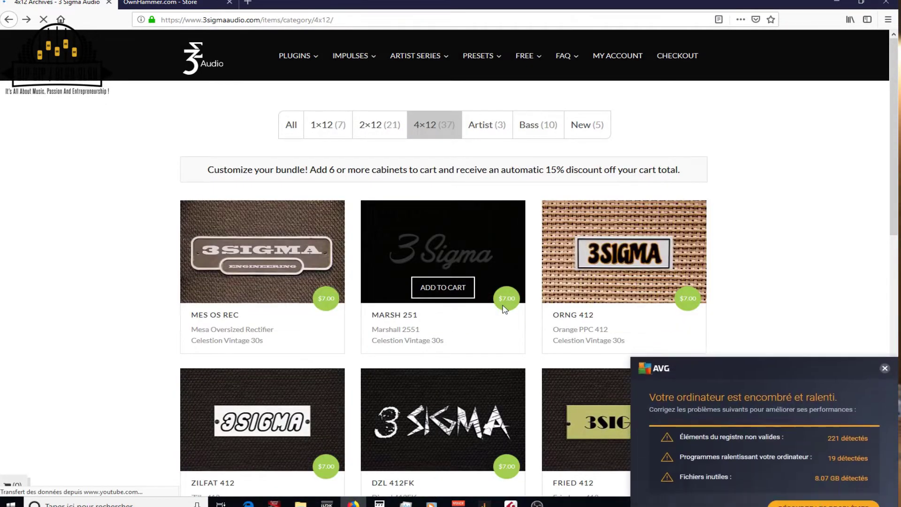
pyautogui.click(884, 335)
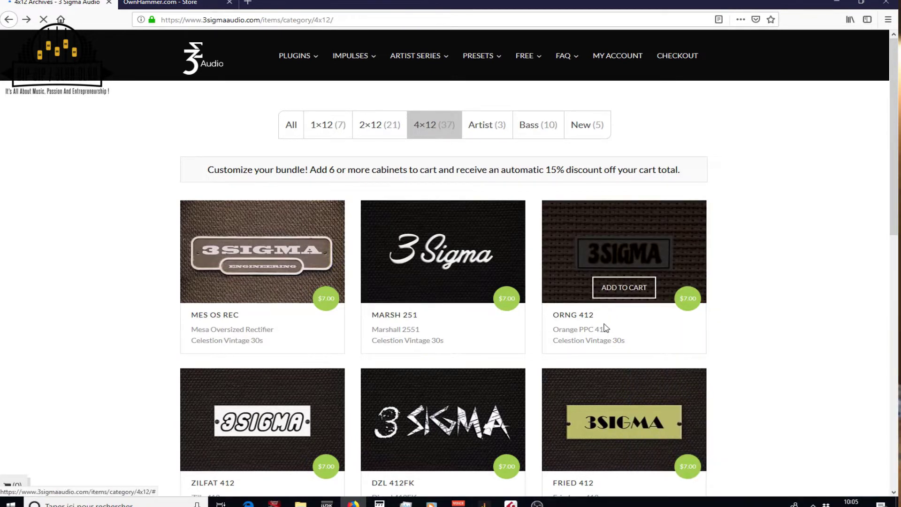
pyautogui.scroll(-2, 606, 324)
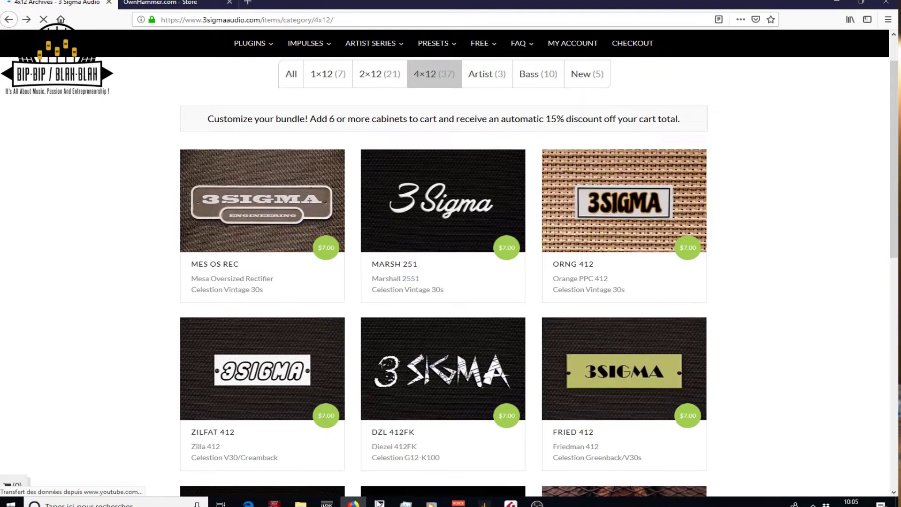
# Switch to File Explorer and open the 48 folder inside the Fried 212 pack's Wav folder
pyautogui.moveTo(301, 502)
pyautogui.click(307, 473)
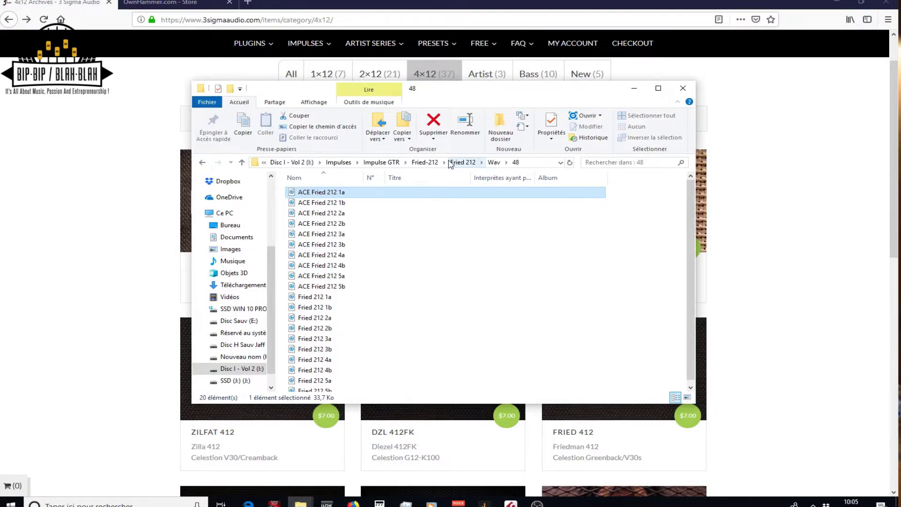
pyautogui.click(458, 162)
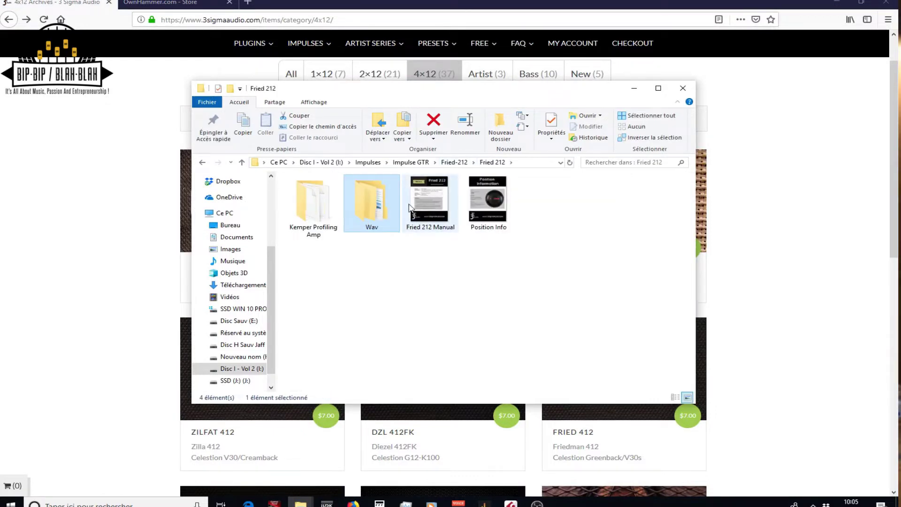
pyautogui.doubleClick(368, 214)
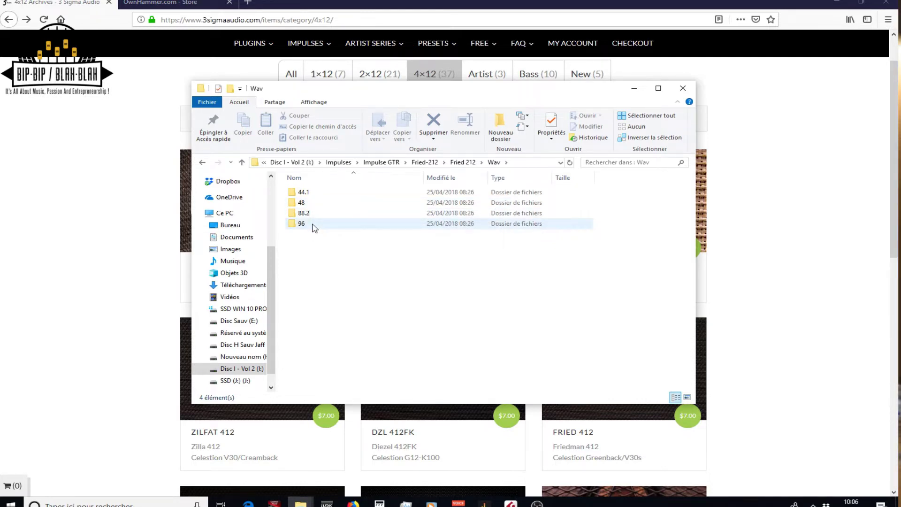
pyautogui.doubleClick(346, 204)
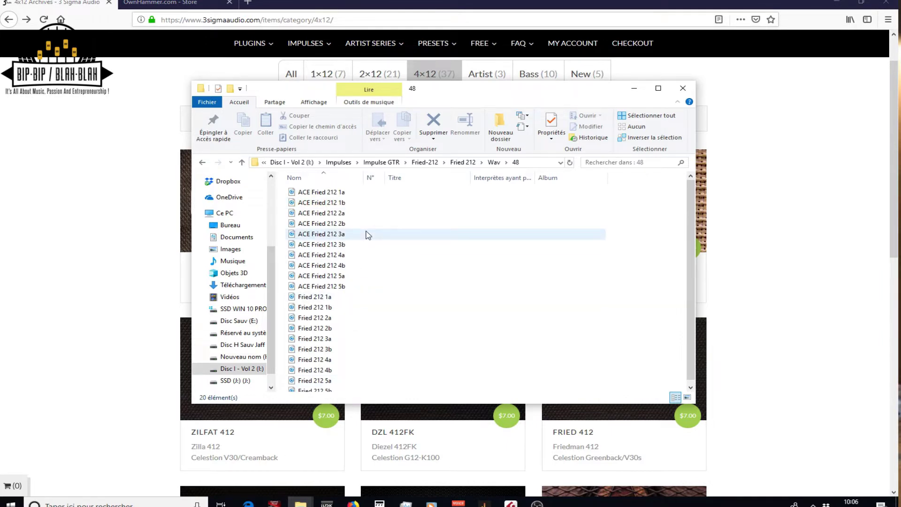
# Go back up to the Impulses folder and open the Position Info image of the impulse pack
pyautogui.click(428, 162)
pyautogui.click(373, 162)
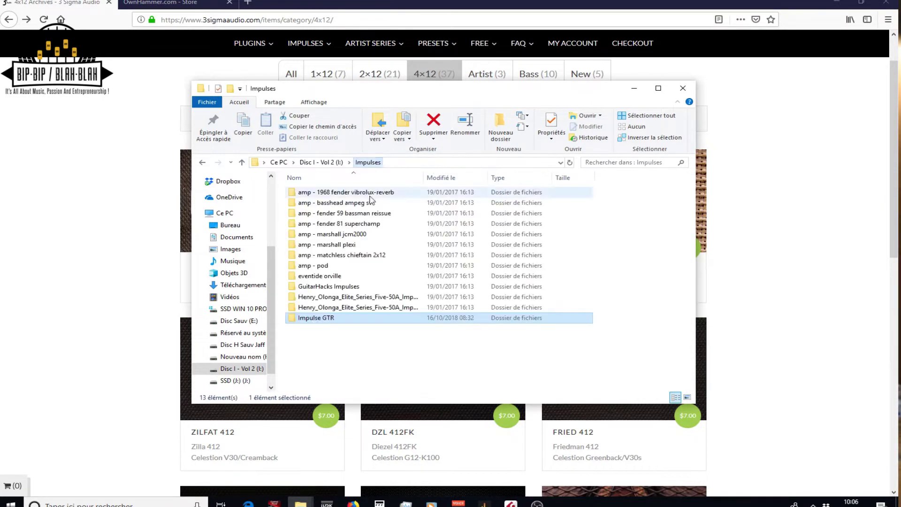
pyautogui.doubleClick(483, 215)
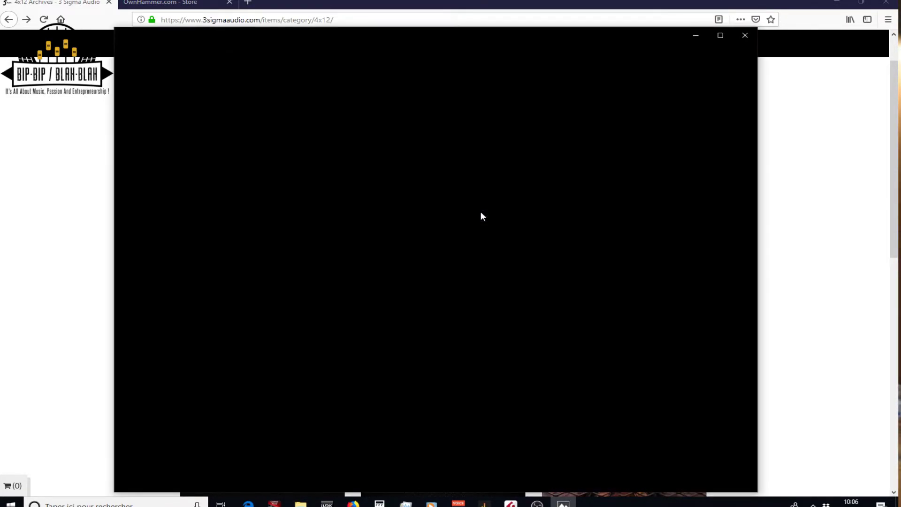